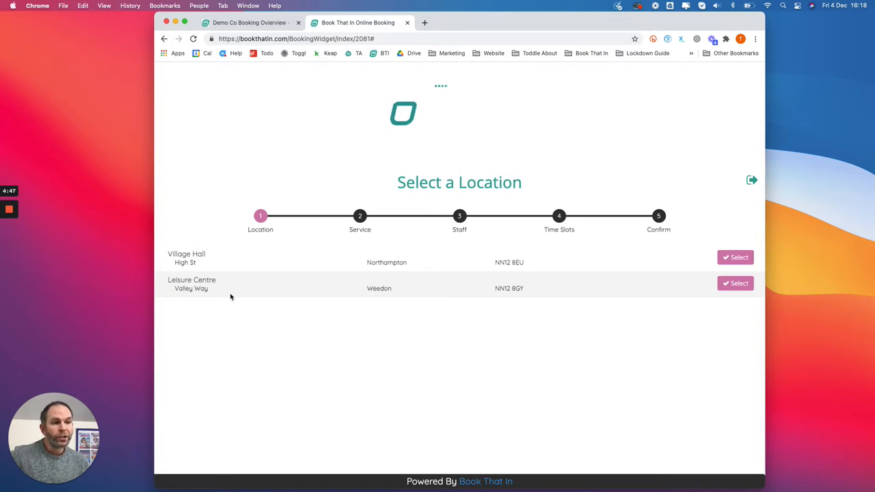
Step: Check which classes the booking widget offers at the Village Hall and at the Leisure Centre, returning to the location list
{"action": "left_click", "coordinate": [736, 258]}
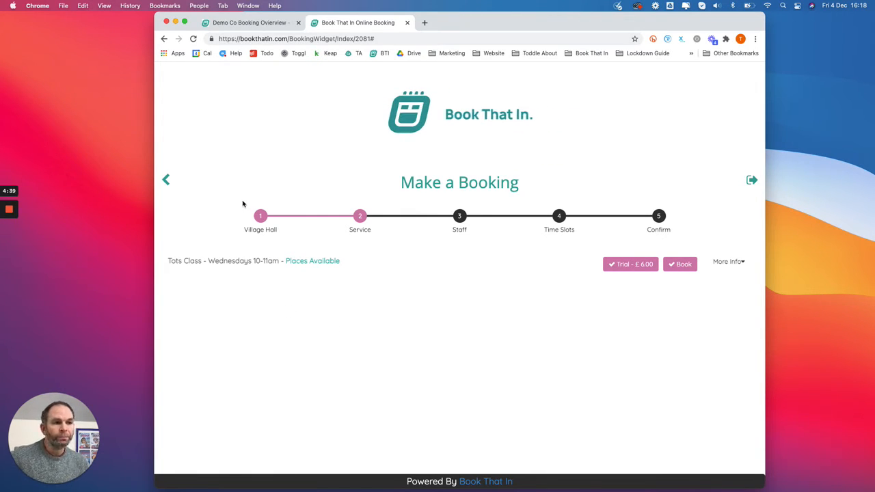
{"action": "left_click", "coordinate": [165, 180]}
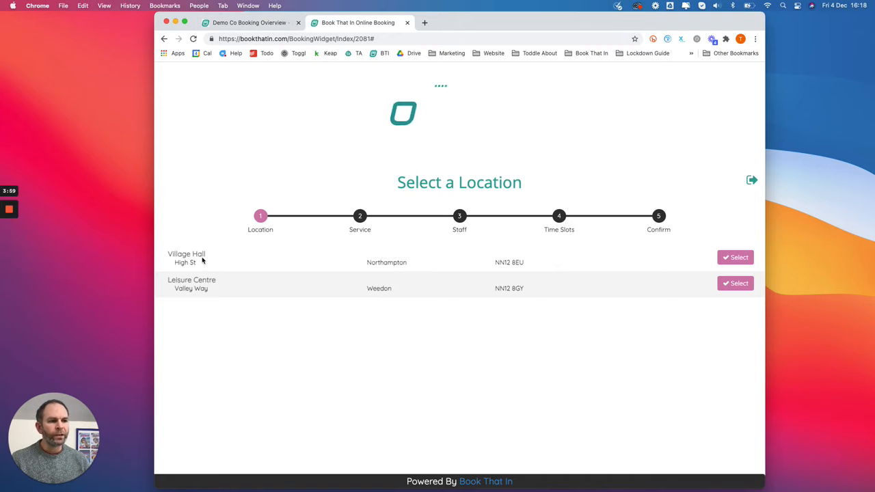
{"action": "left_click", "coordinate": [734, 257]}
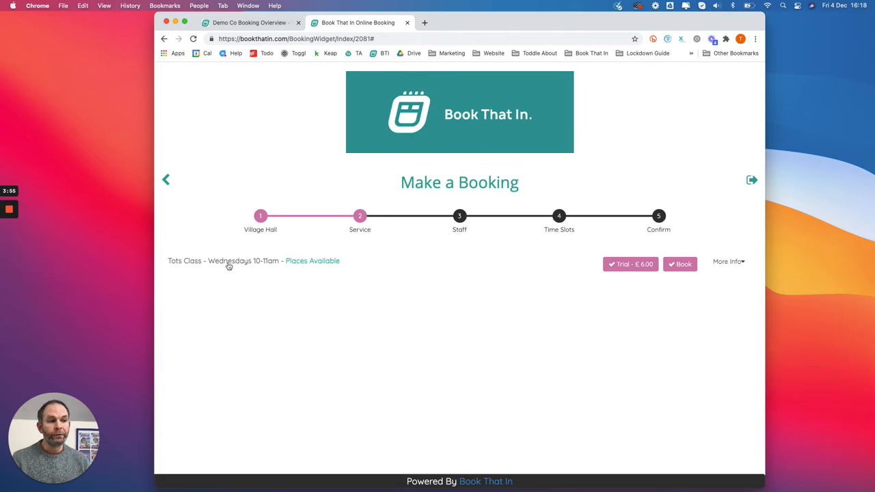
{"action": "left_click", "coordinate": [166, 180]}
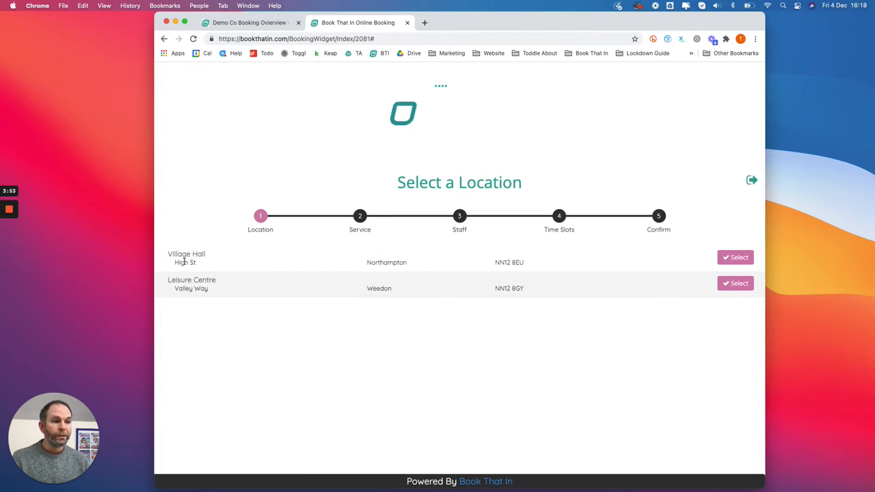
{"action": "left_click", "coordinate": [734, 283]}
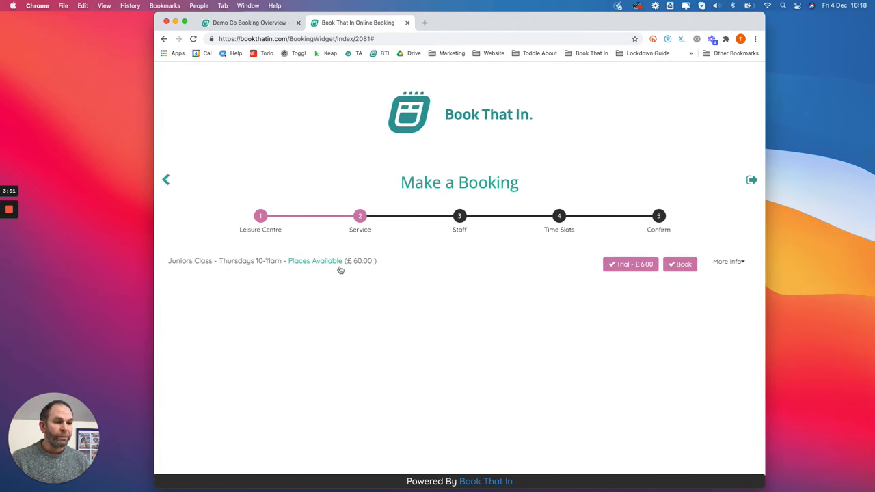
{"action": "left_click", "coordinate": [166, 179]}
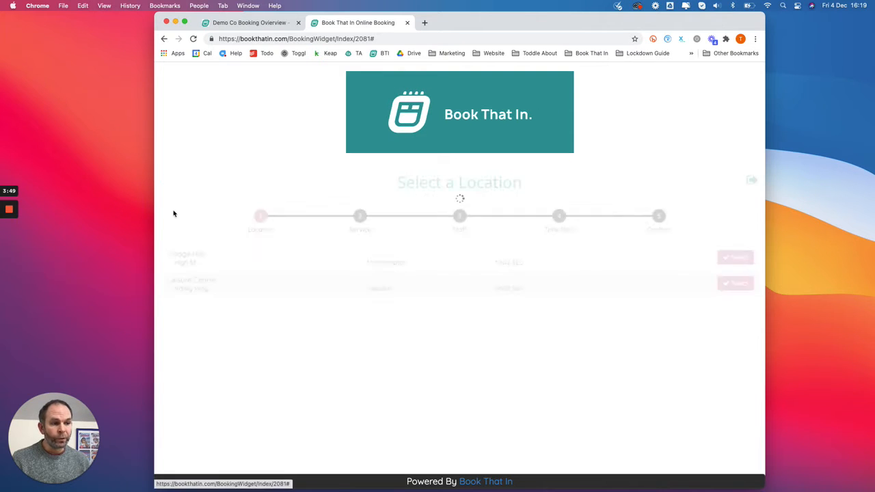
Step: Switch to the Demo Co classes overview and open the Leisure Centre's Juniors Class for editing
{"action": "left_click", "coordinate": [250, 25]}
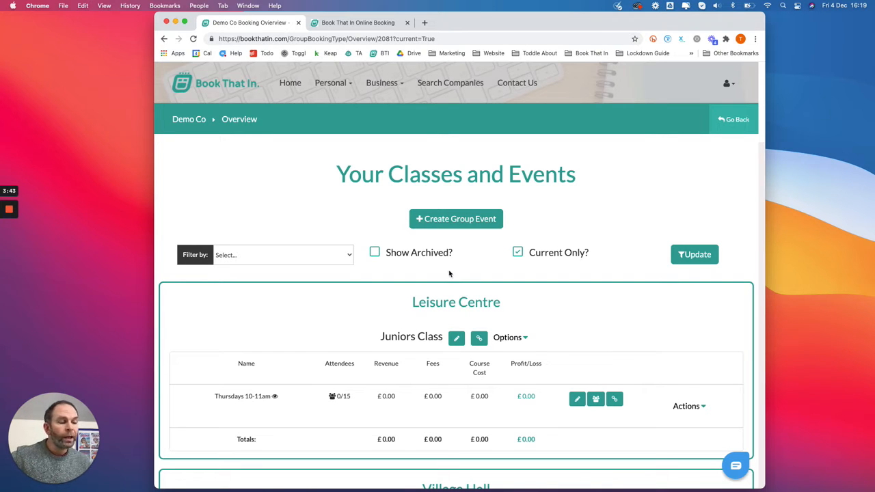
{"action": "scroll", "coordinate": [464, 255], "scroll_direction": "down", "scroll_amount": 5}
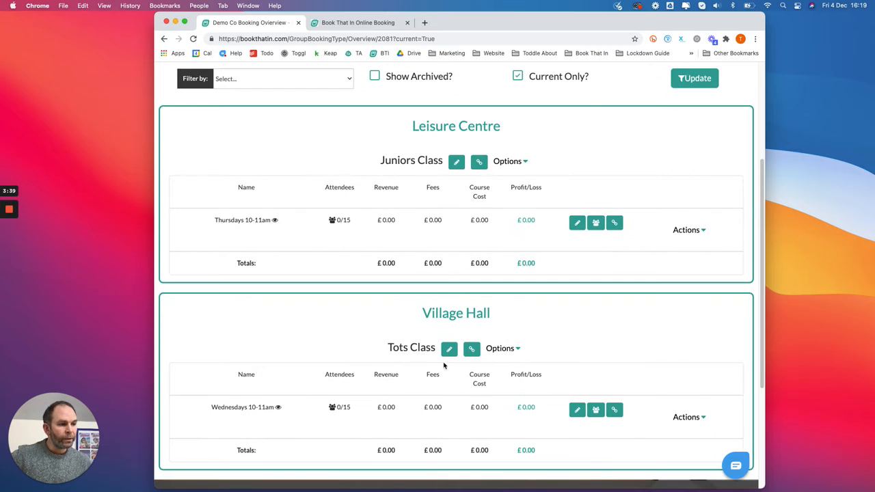
{"action": "scroll", "coordinate": [482, 261], "scroll_direction": "down", "scroll_amount": 1}
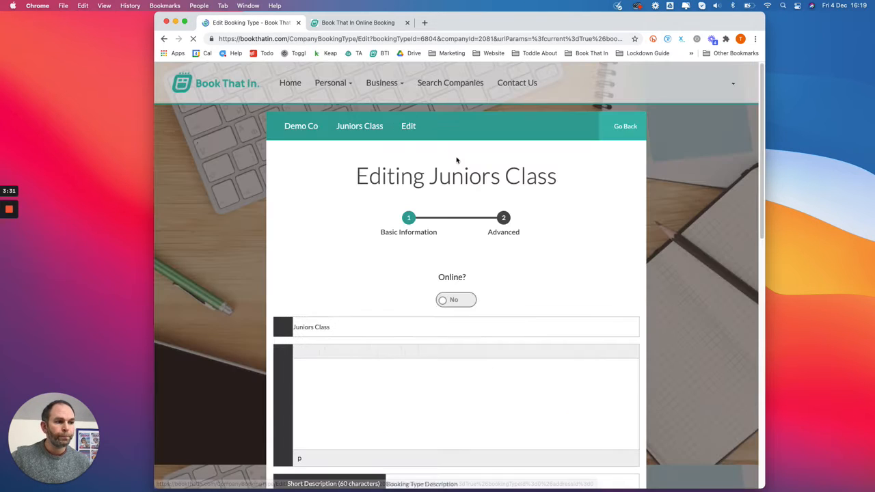
{"action": "scroll", "coordinate": [385, 268], "scroll_direction": "down", "scroll_amount": 10}
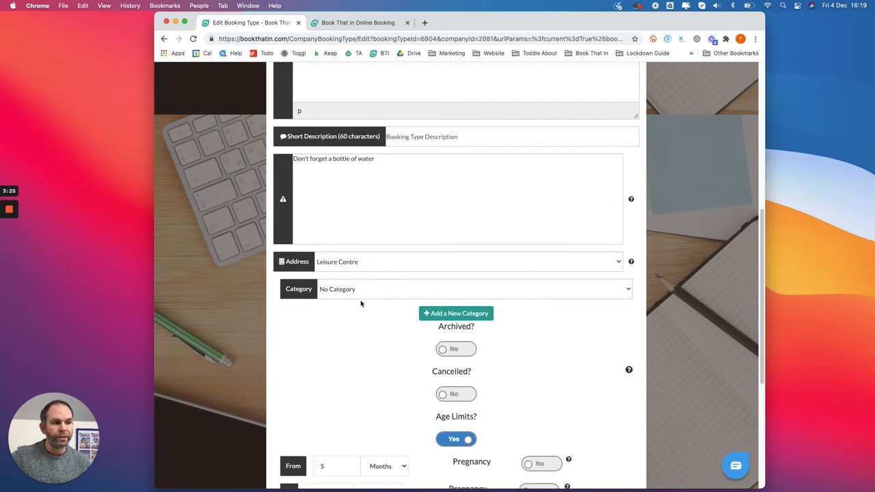
Step: Create a new category for the Juniors Class named Thursdays with the description "Juniors Classes at Leisure Centre"
{"action": "left_click", "coordinate": [449, 315]}
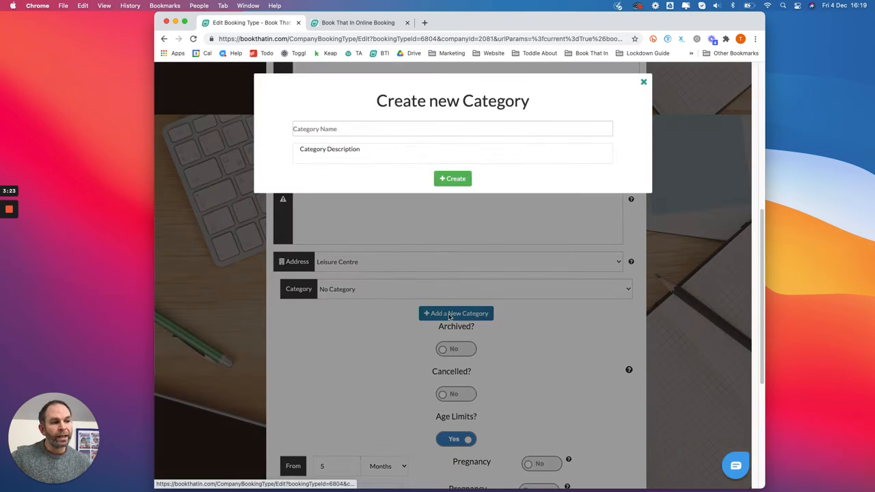
{"action": "left_click", "coordinate": [338, 129]}
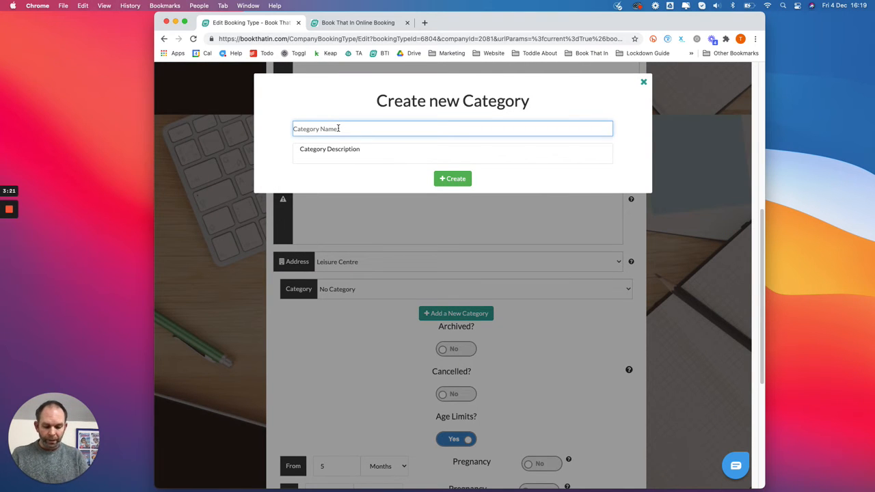
{"action": "type", "text": "Thursdays"}
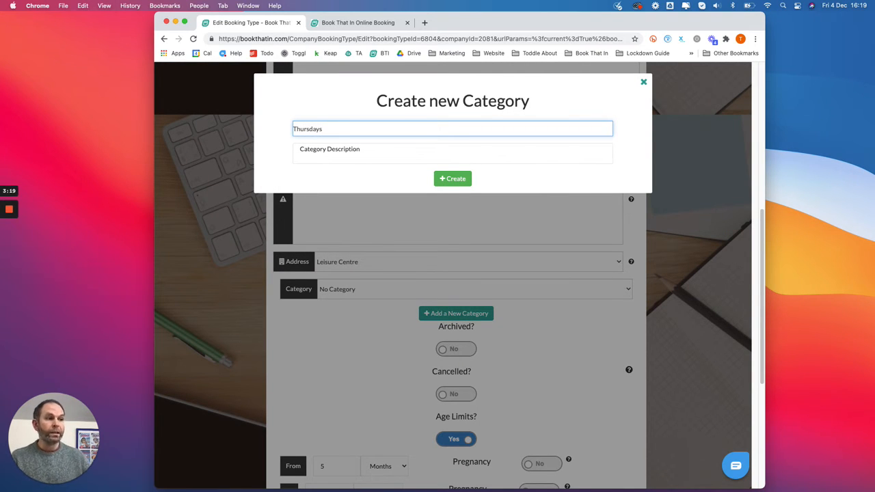
{"action": "left_click", "coordinate": [350, 148]}
{"action": "left_click_drag", "start_coordinate": [353, 148], "coordinate": [272, 139]}
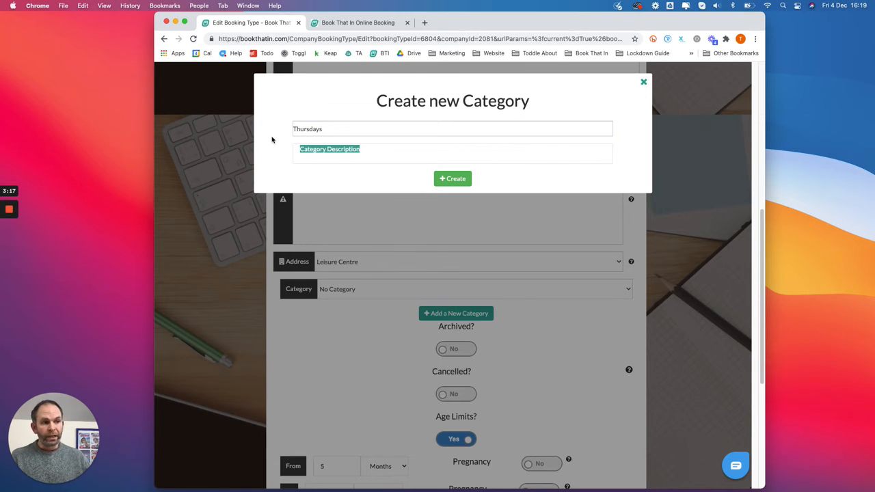
{"action": "type", "text": "Ju"}
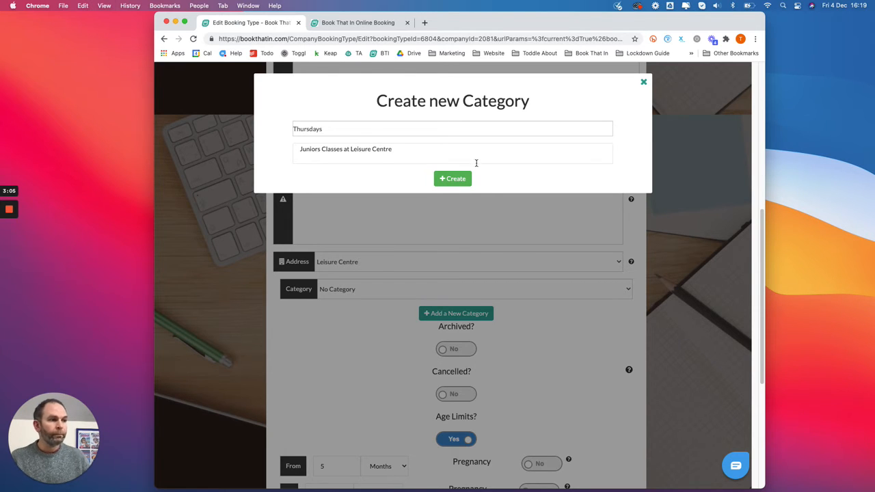
{"action": "left_click", "coordinate": [453, 178]}
Step: Continue through the Advanced stage of the Juniors Class and save it without adding custom fields
{"action": "scroll", "coordinate": [445, 219], "scroll_direction": "down", "scroll_amount": 5}
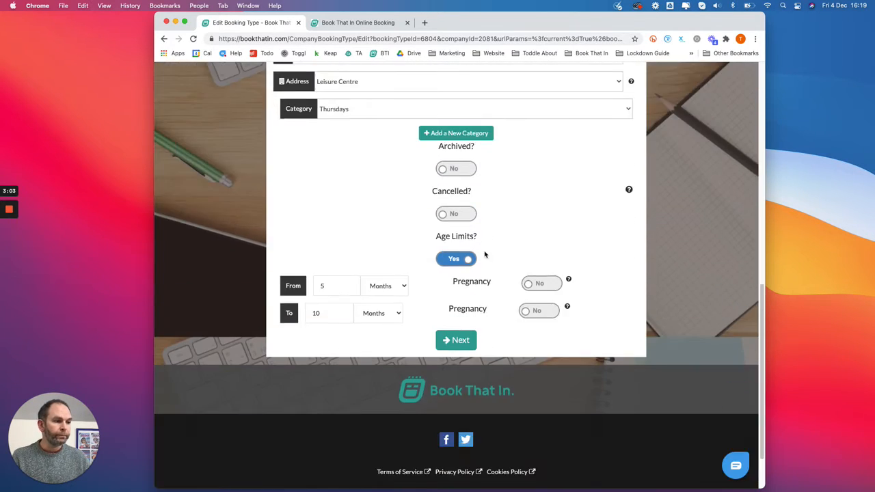
{"action": "left_click", "coordinate": [457, 345]}
{"action": "left_click", "coordinate": [436, 272]}
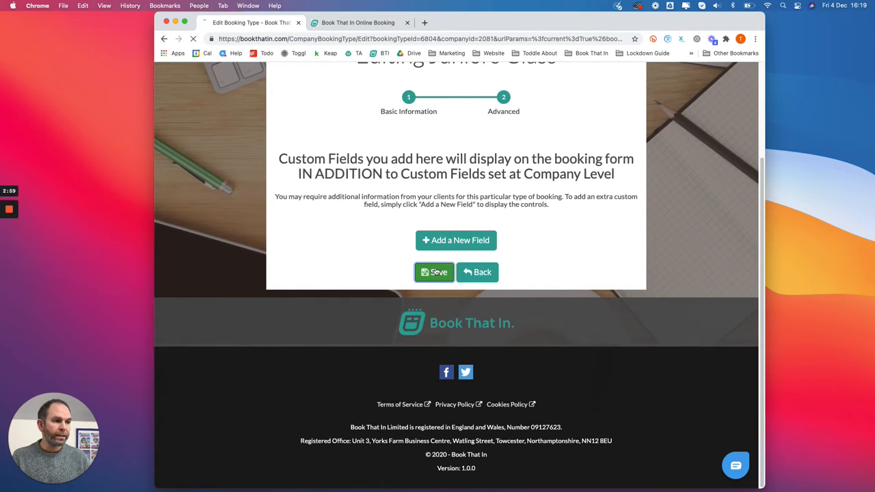
Step: Open the Village Hall's Tots Class for editing from the classes overview
{"action": "scroll", "coordinate": [435, 272], "scroll_direction": "down", "scroll_amount": 5}
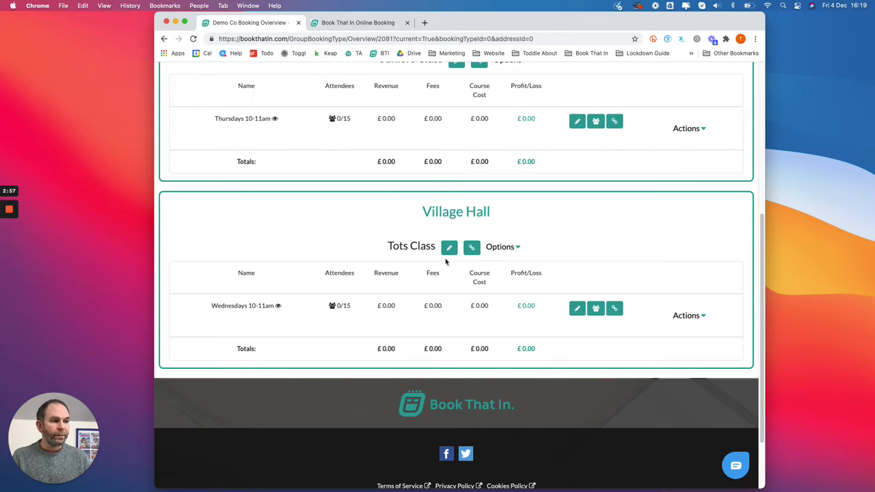
{"action": "left_click", "coordinate": [449, 249]}
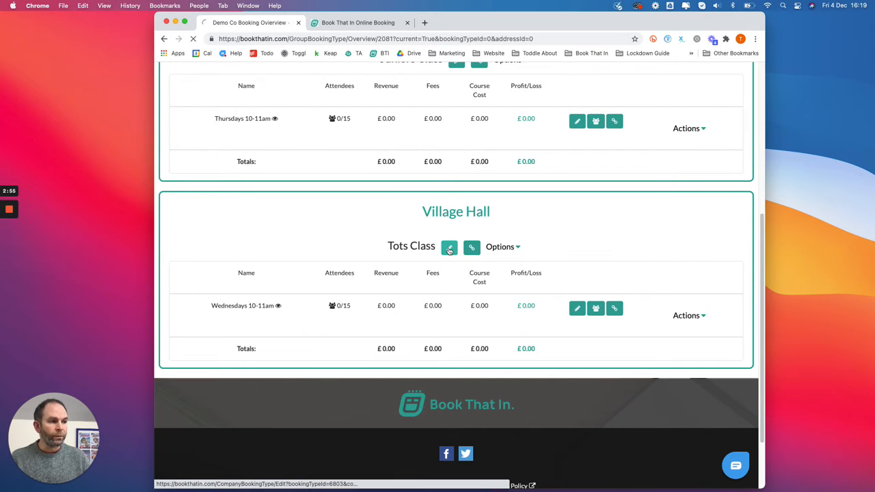
{"action": "scroll", "coordinate": [437, 310], "scroll_direction": "down", "scroll_amount": 1}
{"action": "scroll", "coordinate": [435, 311], "scroll_direction": "down", "scroll_amount": 10}
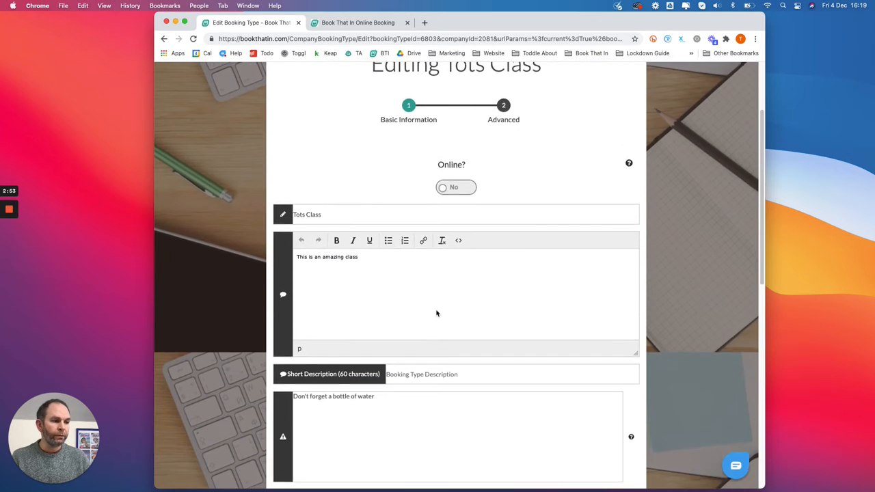
Step: Create a new category for the Tots Class named Wednesdays with the description "Tots Class at Village Hall"
{"action": "left_click", "coordinate": [406, 246]}
{"action": "left_click", "coordinate": [441, 271]}
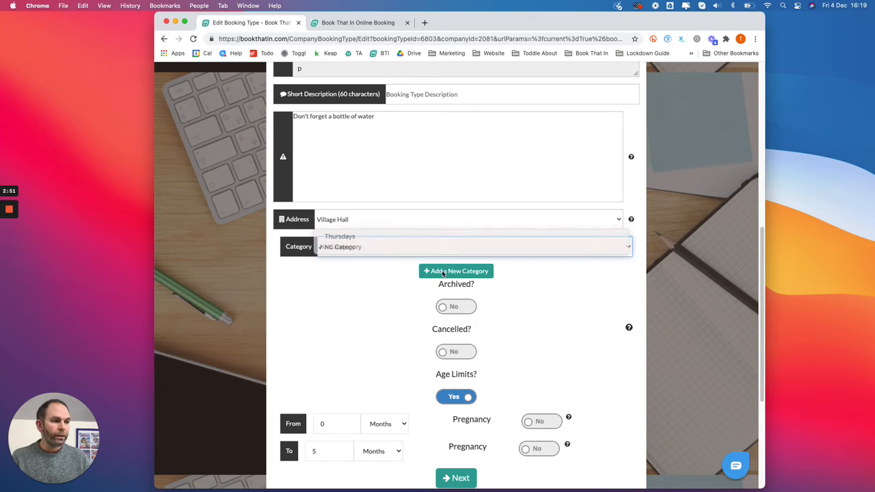
{"action": "left_click", "coordinate": [441, 270]}
{"action": "left_click", "coordinate": [339, 136]}
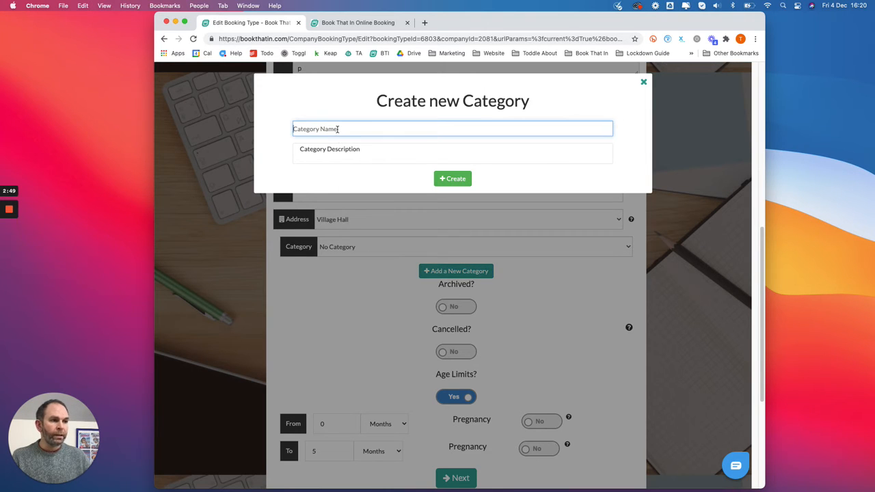
{"action": "type", "text": "Wednesdays"}
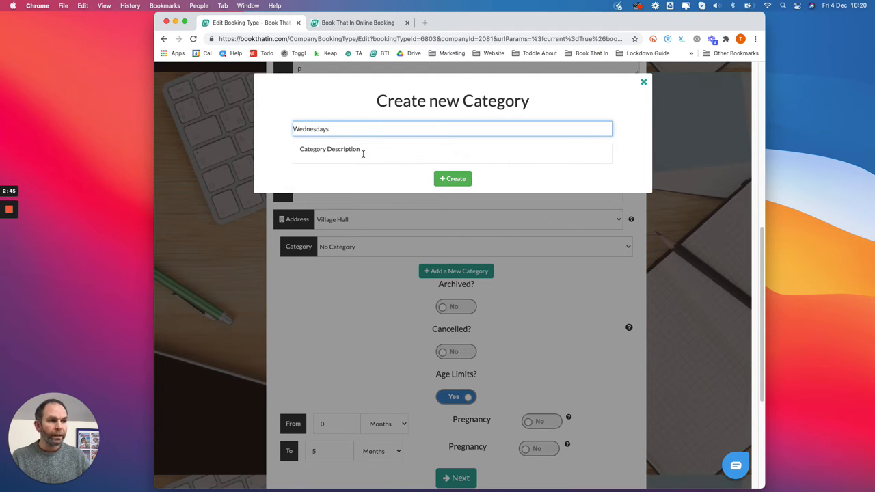
{"action": "left_click_drag", "start_coordinate": [364, 153], "coordinate": [290, 149]}
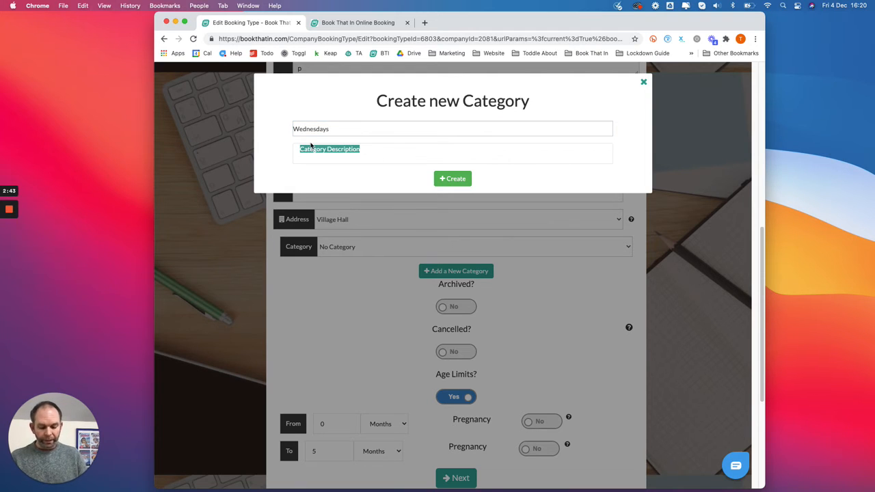
{"action": "type", "text": "Tots Class at Village Hall"}
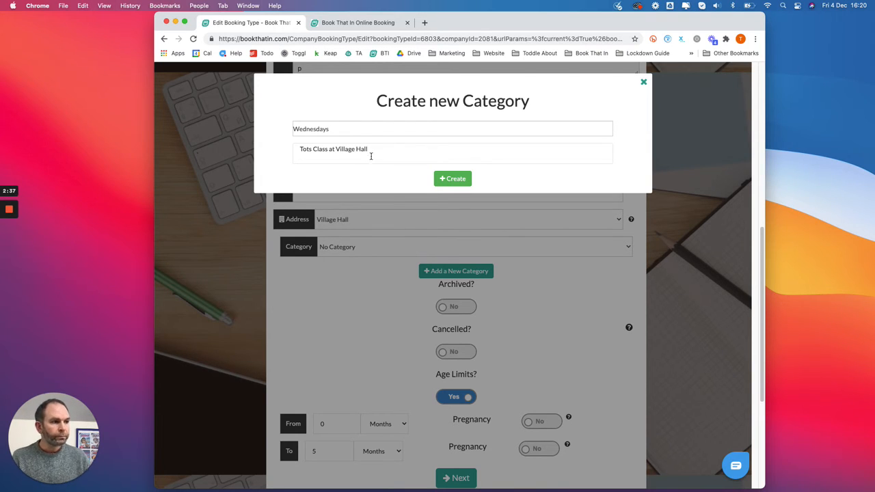
{"action": "left_click", "coordinate": [452, 178]}
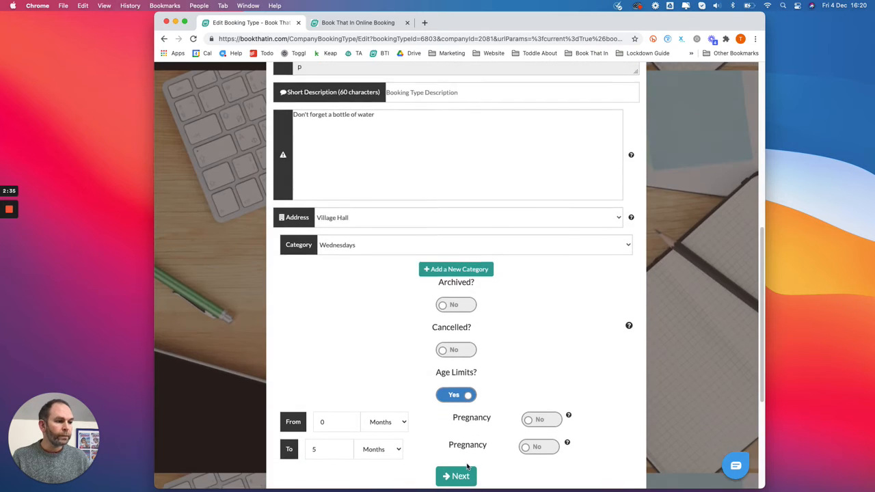
Step: Continue through the Advanced stage of the Tots Class and save it without adding custom fields
{"action": "scroll", "coordinate": [468, 466], "scroll_direction": "down", "scroll_amount": 5}
{"action": "left_click", "coordinate": [462, 275]}
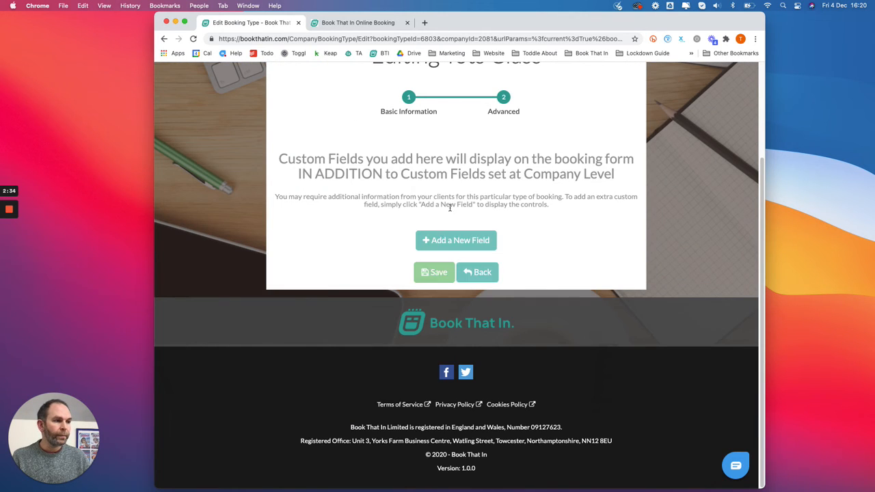
{"action": "left_click", "coordinate": [433, 269]}
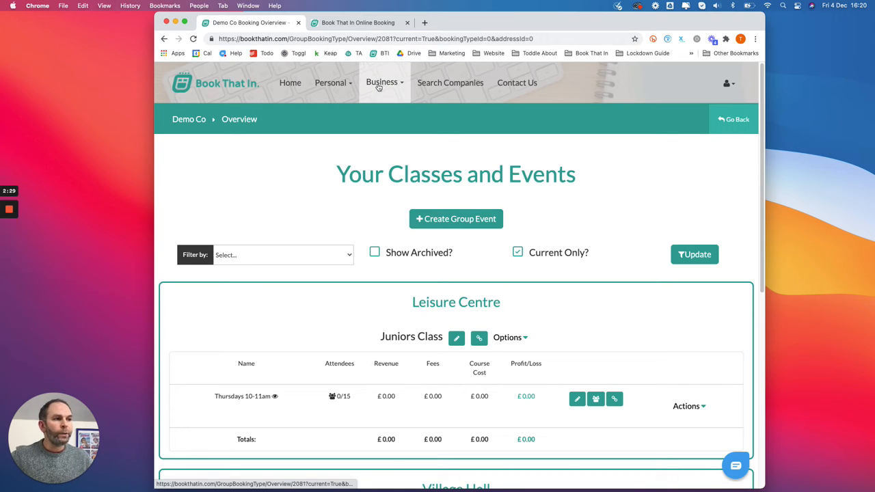
Step: Open the My Booking Widget page and compare its Location View and Category View links
{"action": "left_click", "coordinate": [380, 83]}
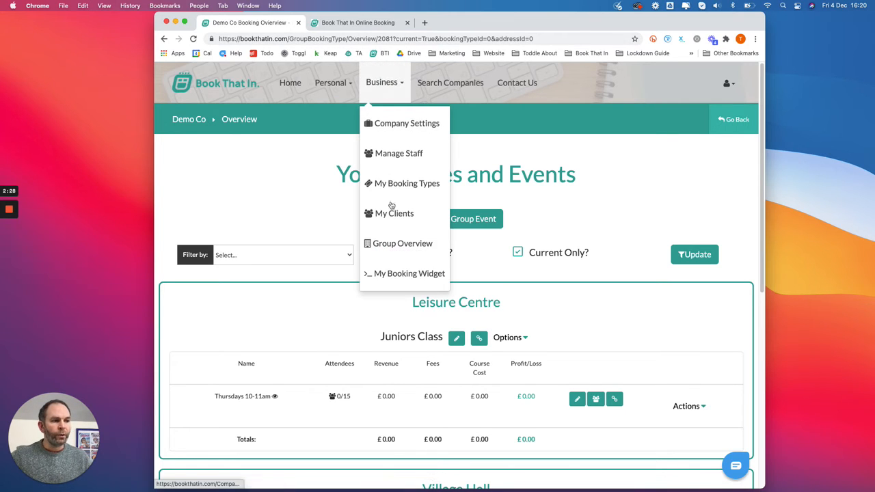
{"action": "left_click", "coordinate": [399, 277]}
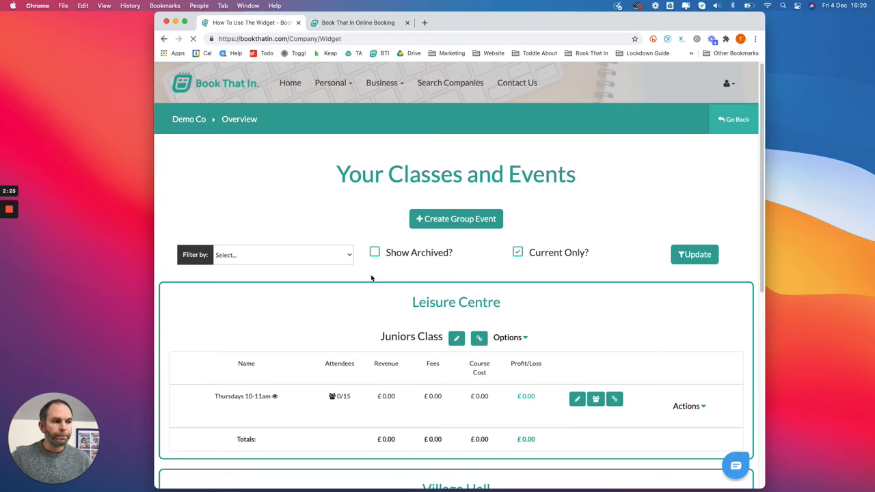
{"action": "scroll", "coordinate": [371, 274], "scroll_direction": "down", "scroll_amount": 3}
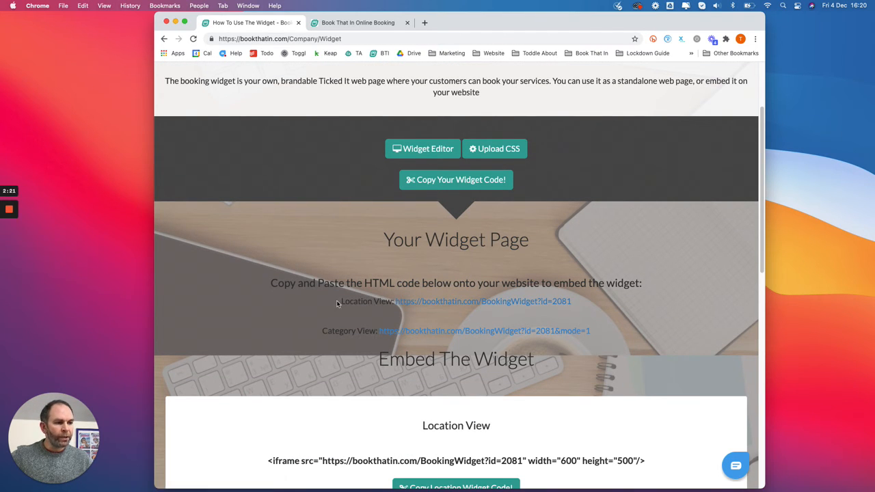
{"action": "left_click_drag", "start_coordinate": [337, 301], "coordinate": [394, 301]}
{"action": "left_click_drag", "start_coordinate": [321, 330], "coordinate": [373, 331]}
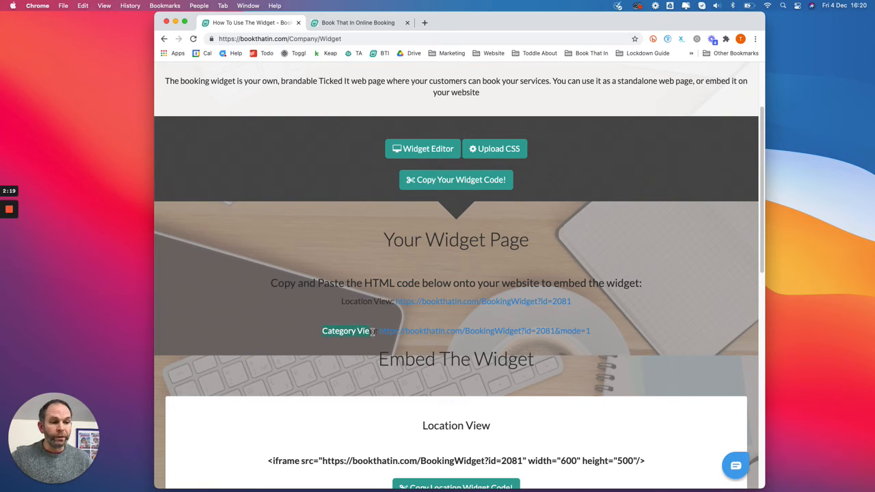
{"action": "left_click", "coordinate": [408, 317]}
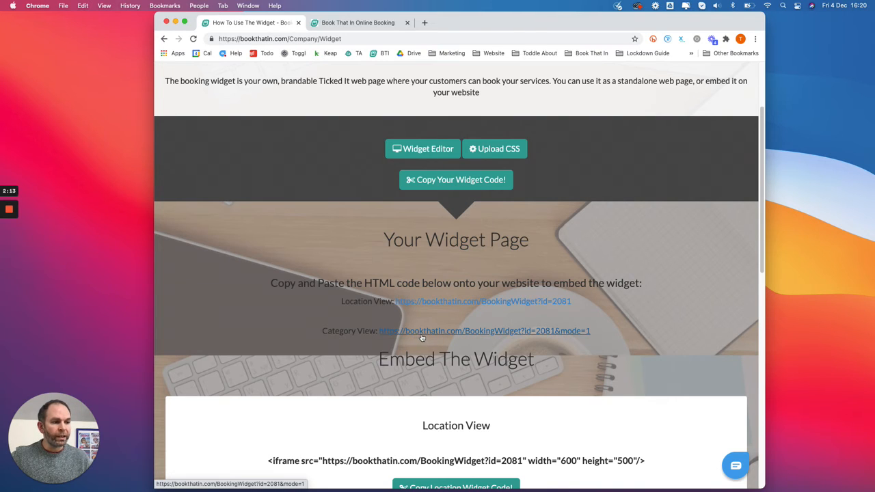
Step: Open the booking widget in Category View and check the classes listed under the Thursdays category
{"action": "left_click", "coordinate": [420, 333]}
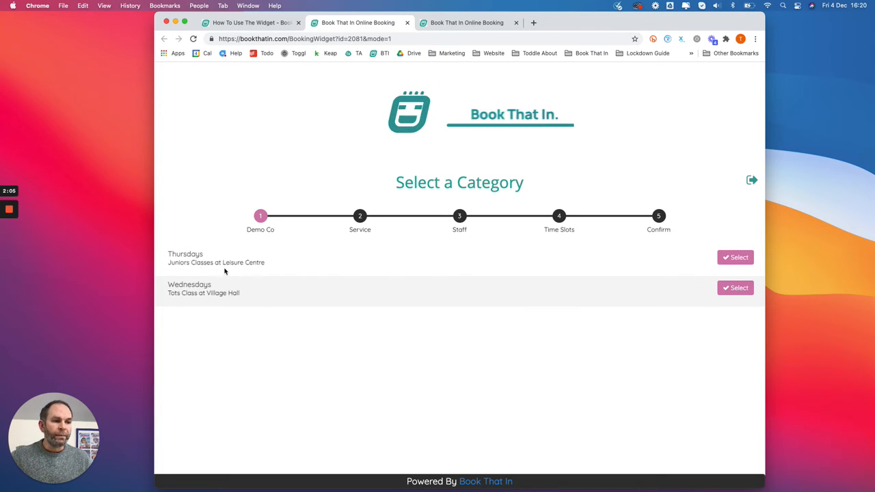
{"action": "left_click", "coordinate": [735, 258]}
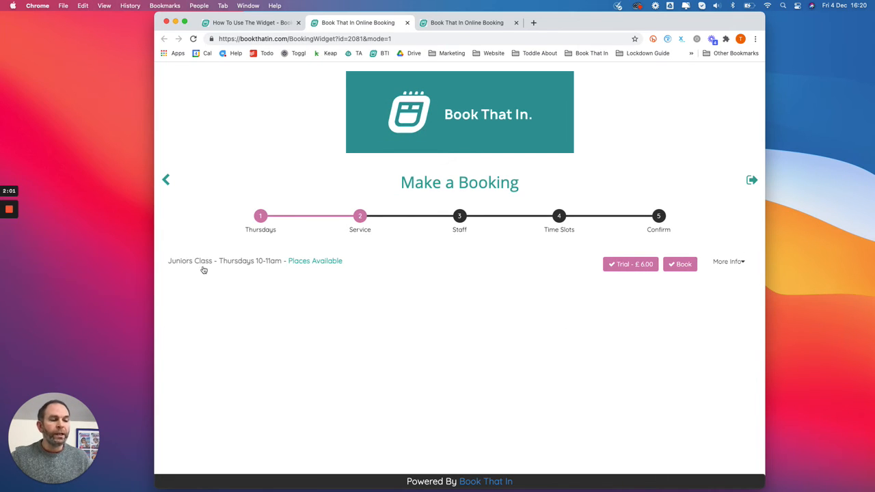
Step: Return to the widget's category selection and review the Thursdays and Wednesdays category names
{"action": "left_click", "coordinate": [166, 182]}
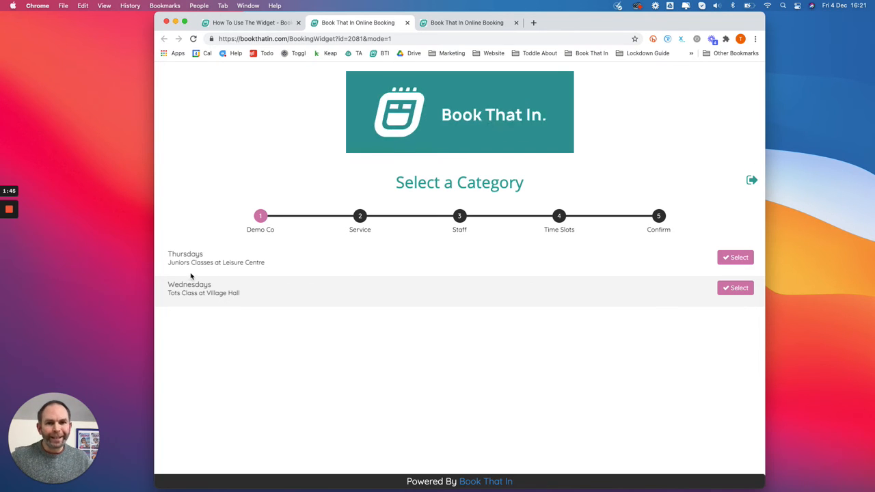
{"action": "left_click_drag", "start_coordinate": [167, 254], "coordinate": [196, 254]}
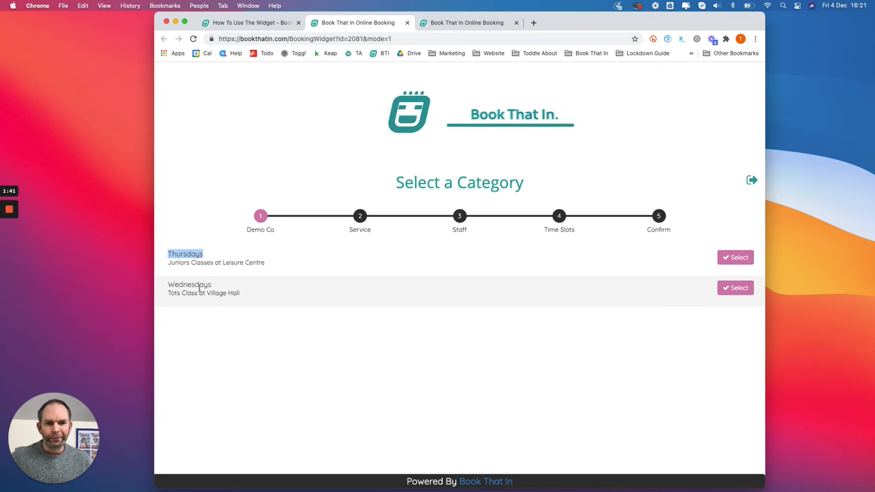
{"action": "left_click_drag", "start_coordinate": [171, 284], "coordinate": [213, 289]}
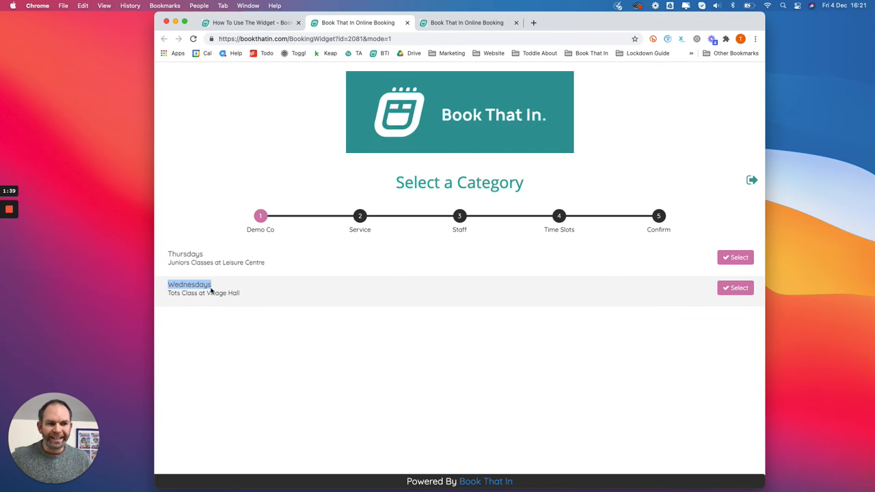
{"action": "left_click", "coordinate": [207, 288]}
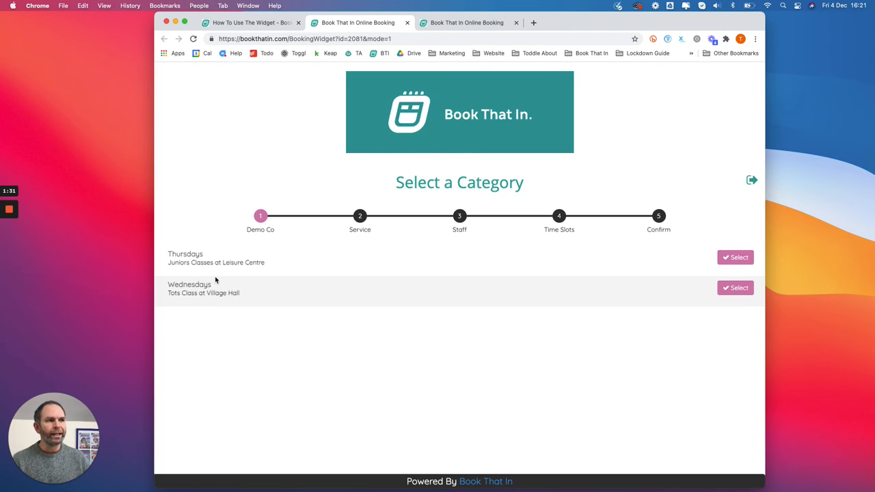
Step: Leave the booking widget and open the Booking Categories of Demo Co in the company settings
{"action": "left_click", "coordinate": [250, 22]}
{"action": "scroll", "coordinate": [317, 254], "scroll_direction": "up", "scroll_amount": 1}
{"action": "scroll", "coordinate": [317, 255], "scroll_direction": "up", "scroll_amount": 3}
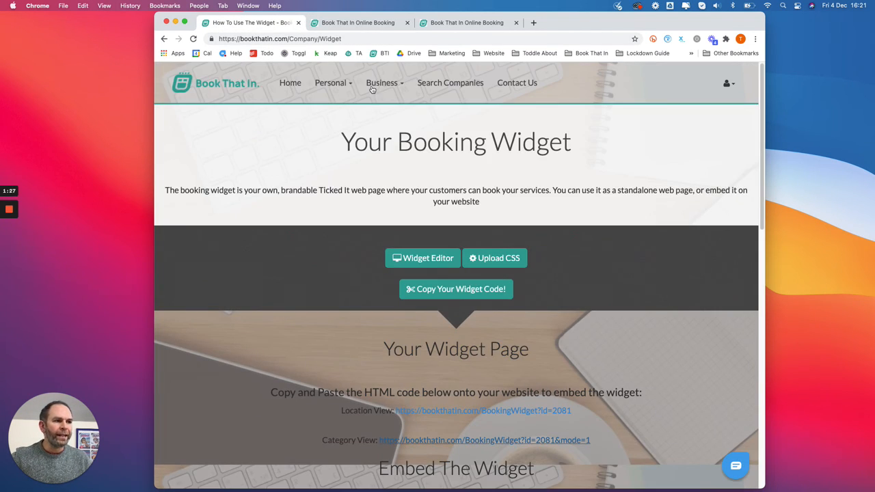
{"action": "left_click", "coordinate": [382, 82]}
{"action": "left_click", "coordinate": [398, 126]}
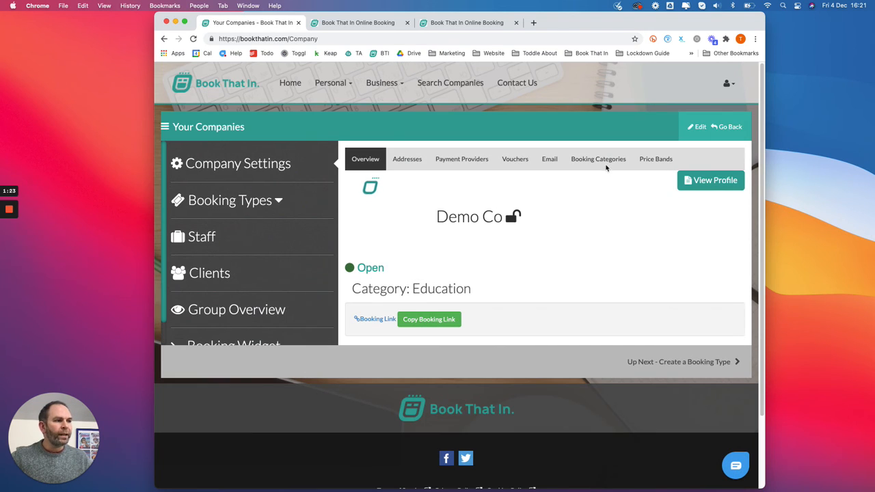
{"action": "left_click", "coordinate": [605, 162]}
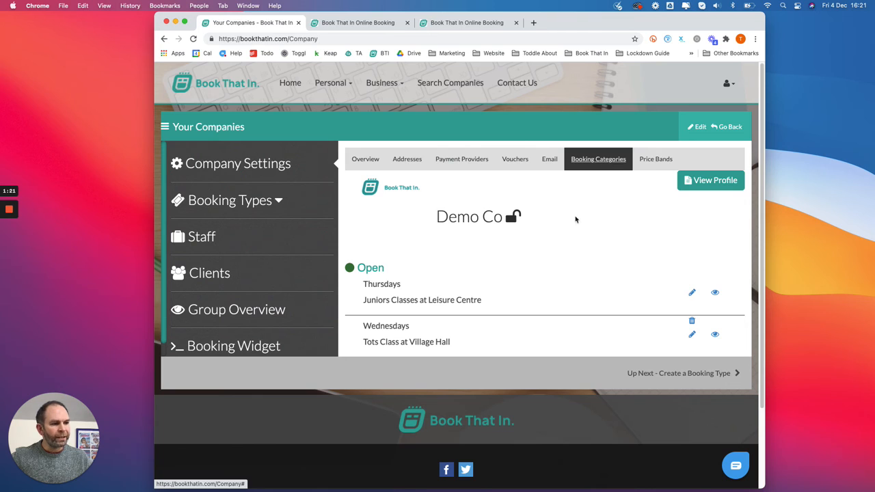